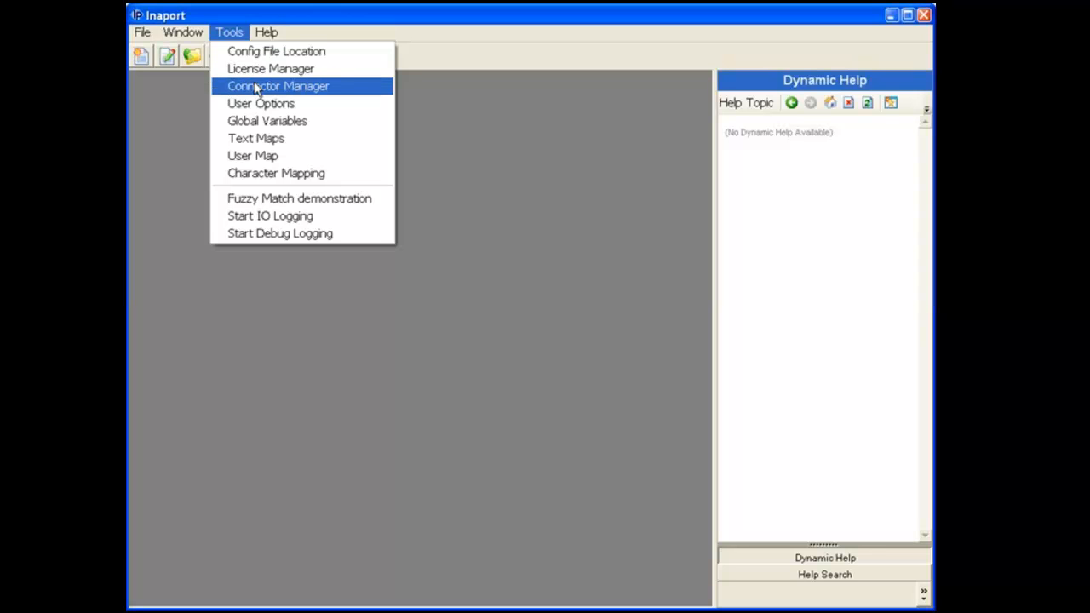
Open the Connector Manager, narrow it aside, then expand and select the DEMO folder.
left_click(257, 88)
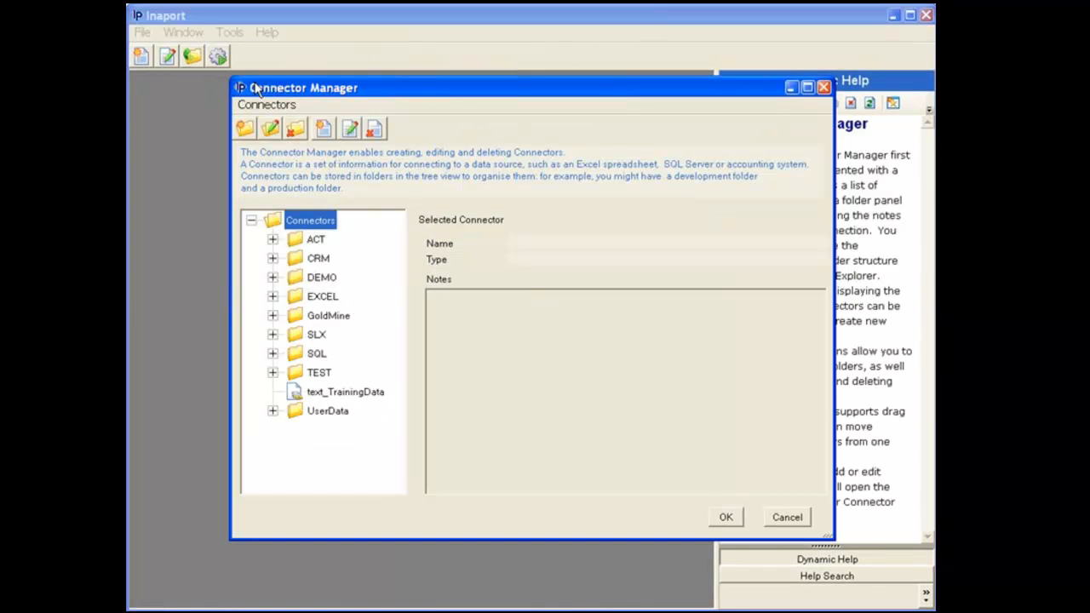
left_click_drag(484, 93, 418, 97)
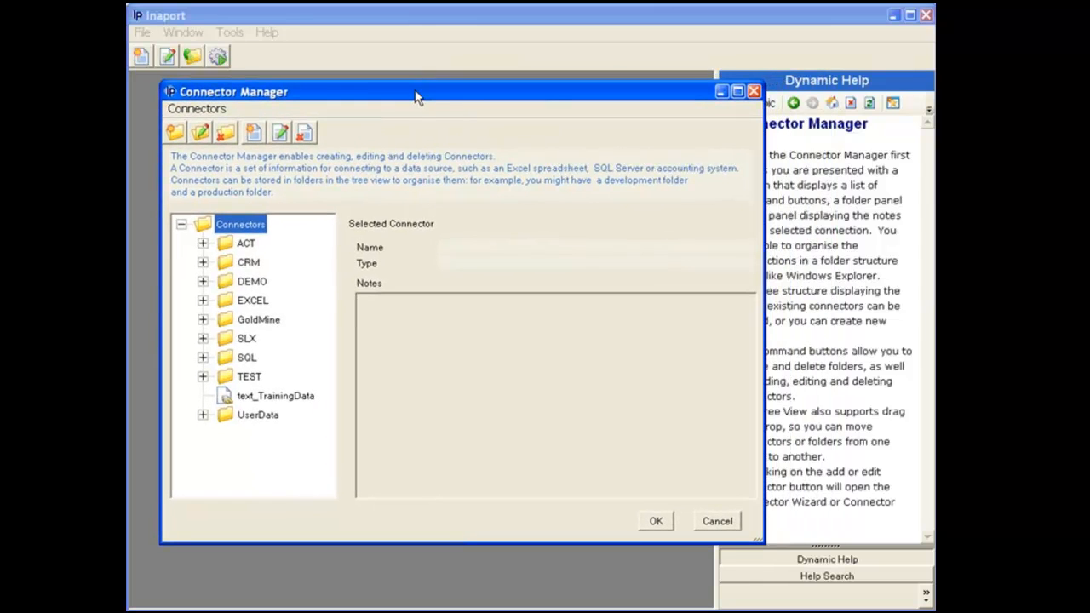
left_click_drag(765, 194, 692, 196)
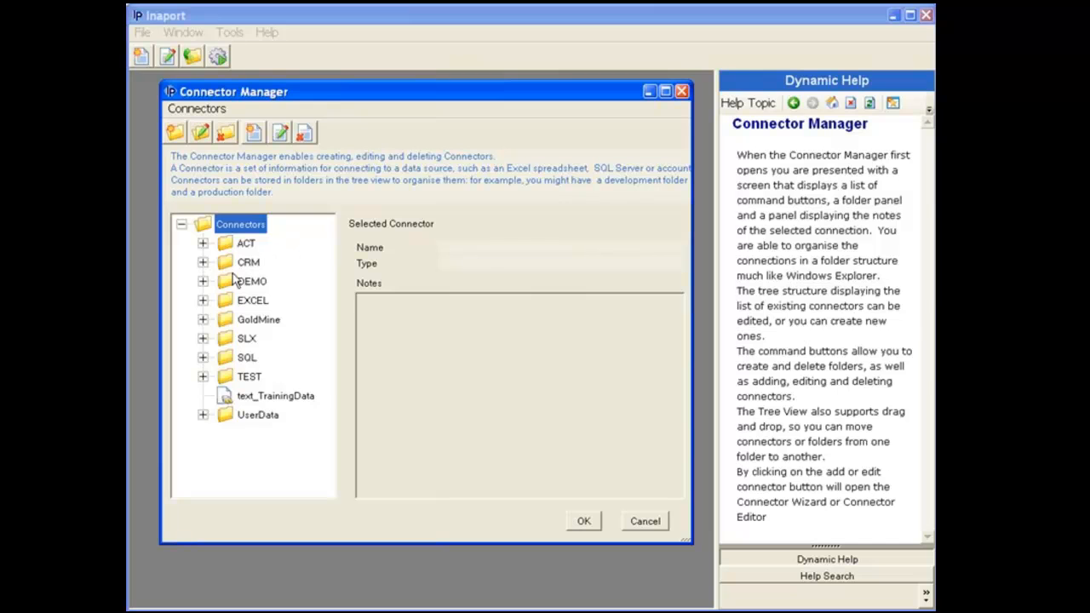
left_click(202, 282)
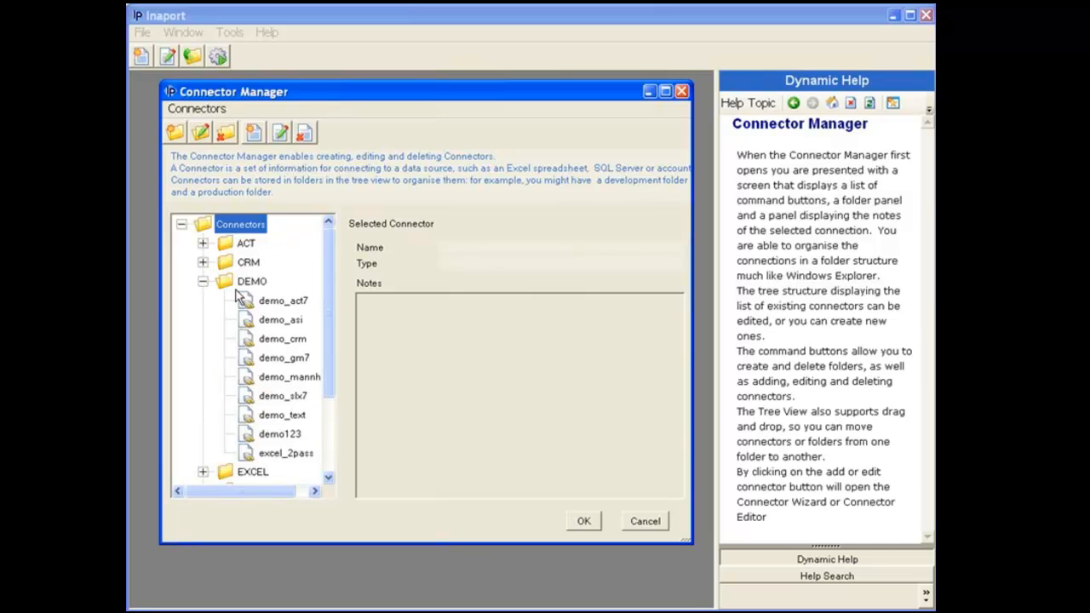
left_click(287, 303)
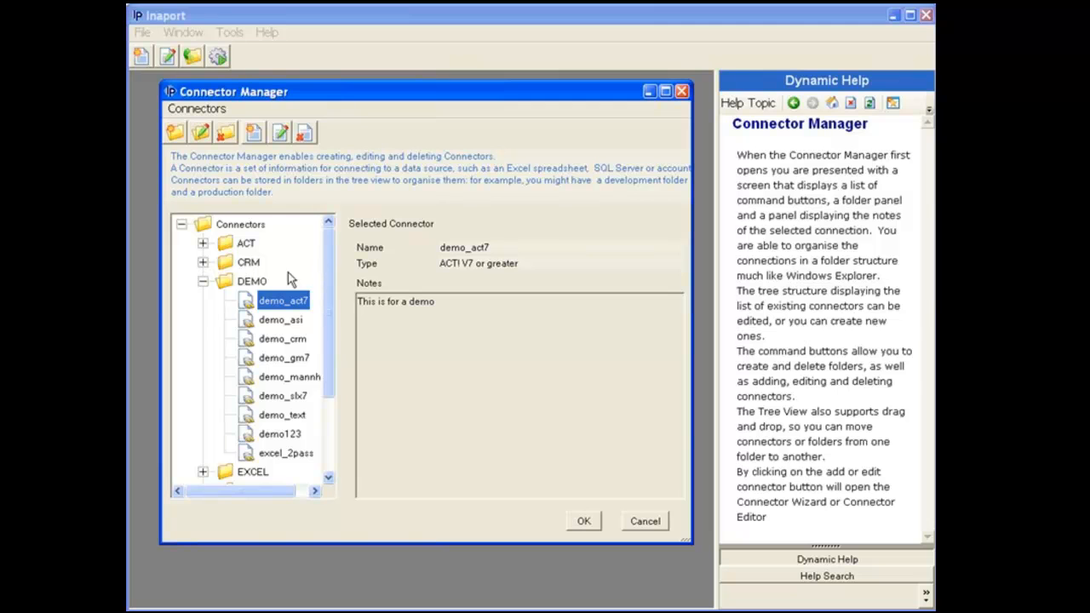
left_click(260, 283)
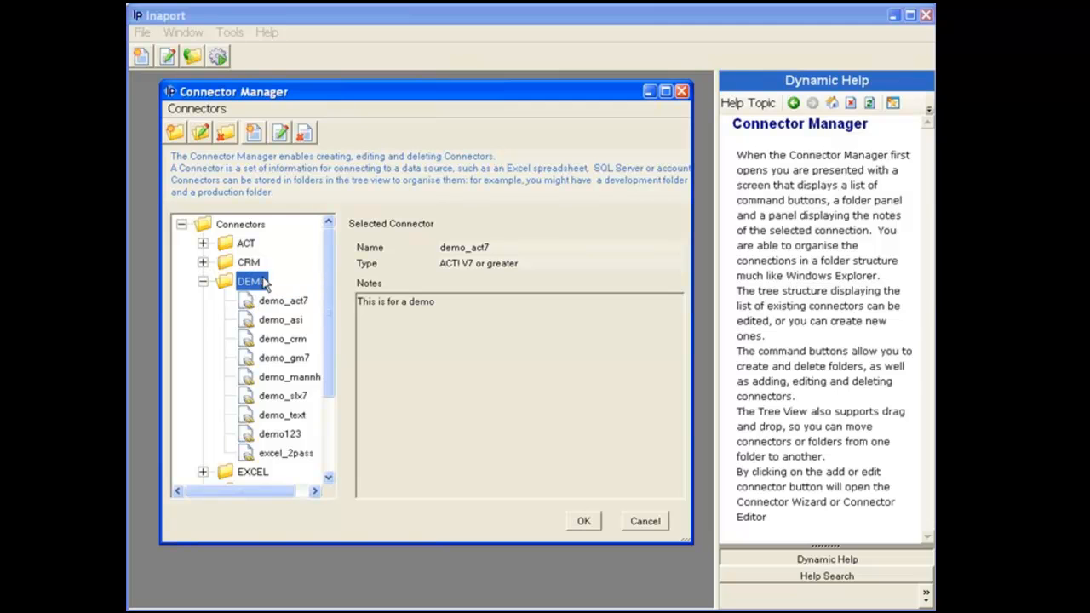
Create a connector named demo_gm6 of type GoldMine Ver 5.x, 6.x on dBase or SQL Server.
left_click(255, 134)
type("demo_gm6")
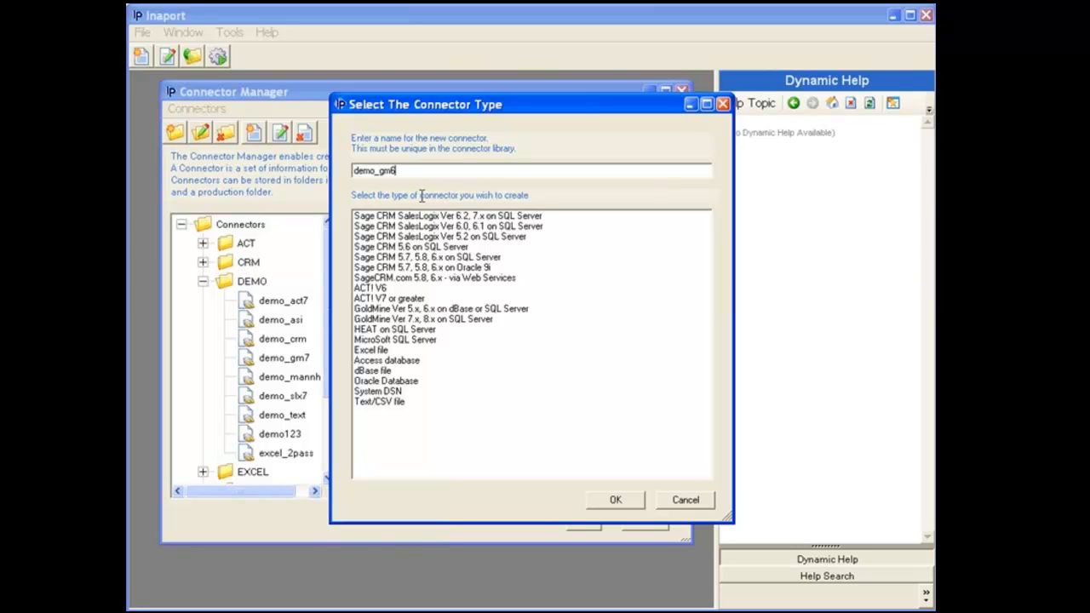
left_click(417, 309)
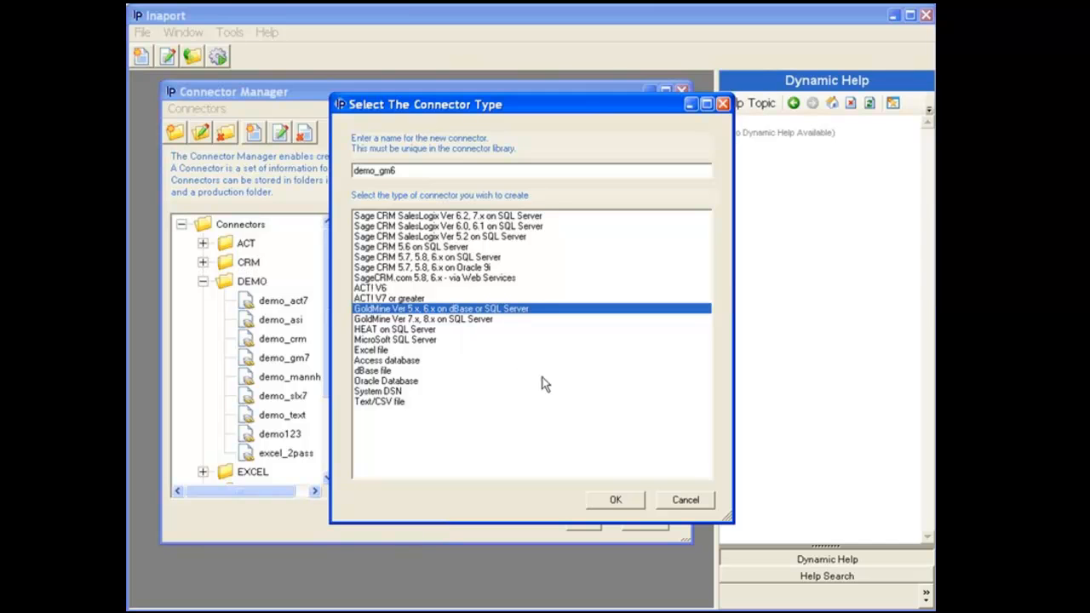
left_click(613, 500)
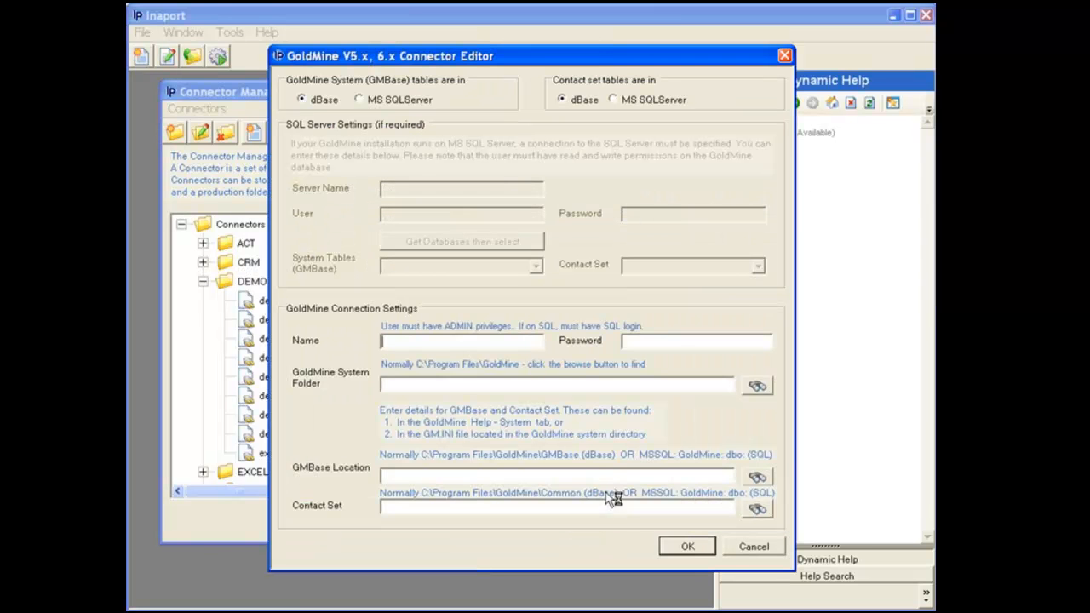
left_click_drag(543, 69, 447, 79)
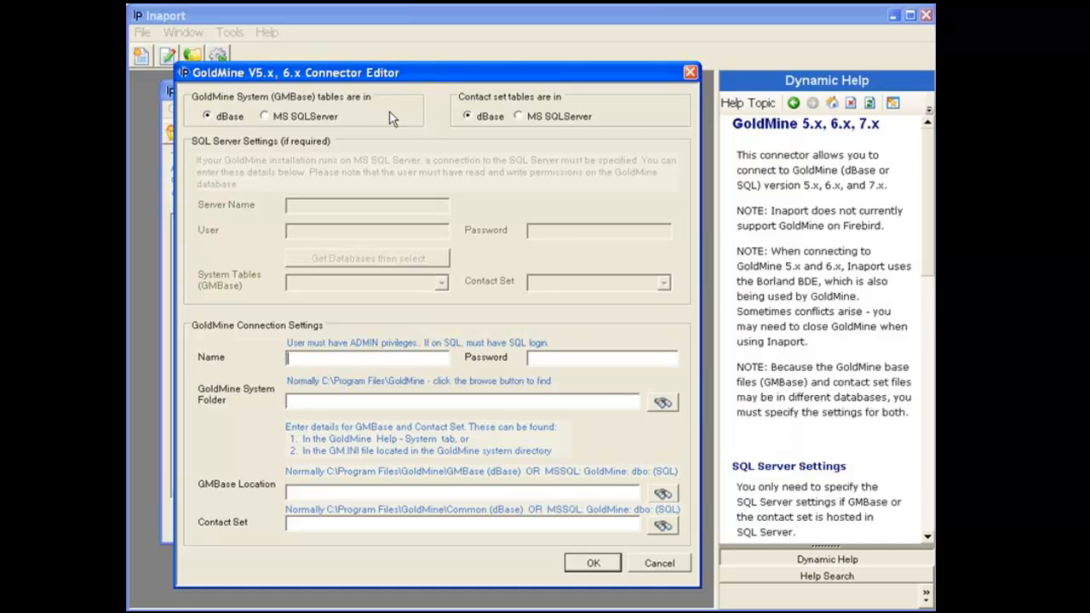
Use MS SQLServer for both table groups, with server olympus, user sa and its password.
left_click(326, 116)
left_click(536, 118)
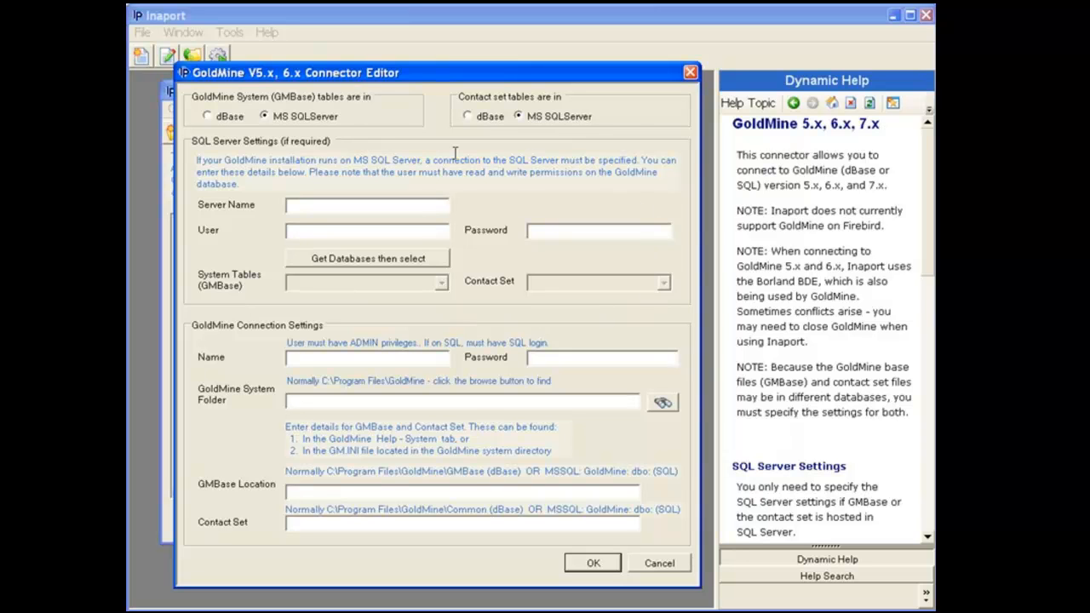
left_click(370, 211)
type("olympus")
left_click(362, 232)
type("sa")
left_click(532, 235)
type("**")
Fetch the server's databases and choose GoldMine for both System Tables and Contact Set.
left_click(441, 262)
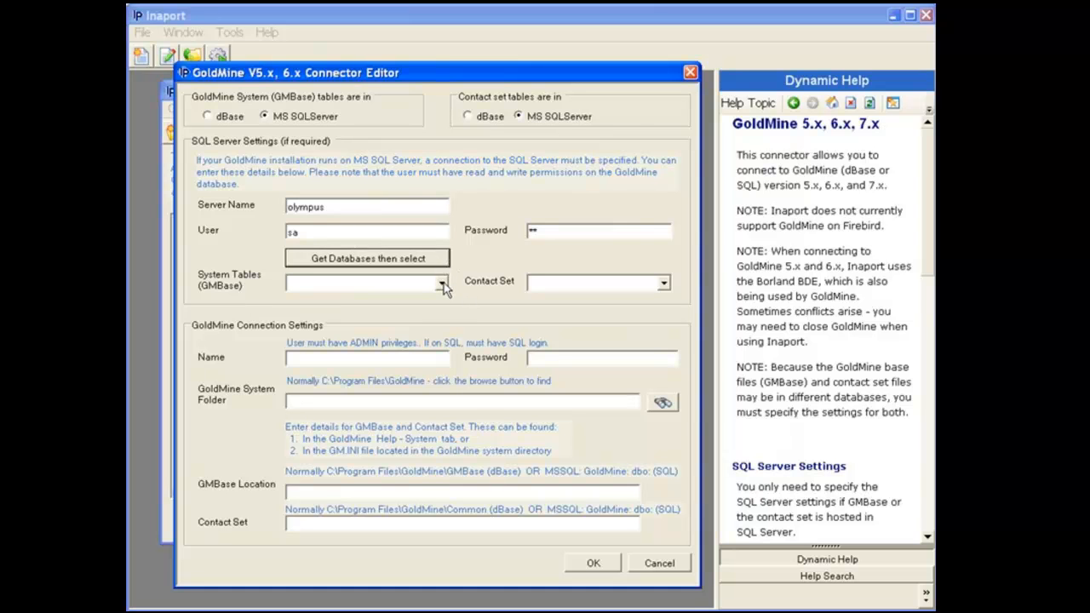
left_click(441, 284)
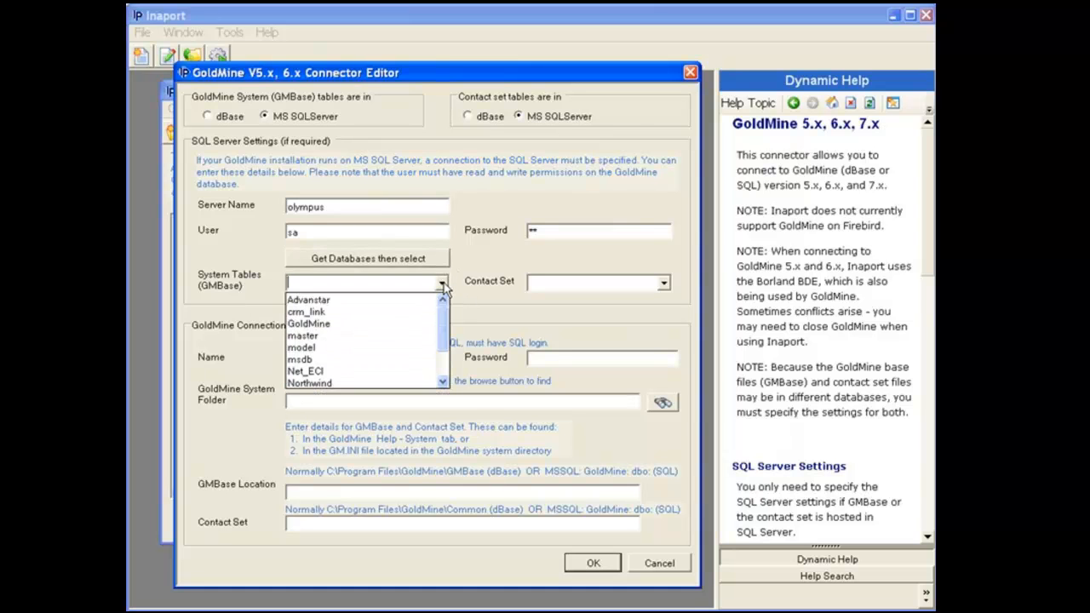
left_click(425, 332)
left_click(664, 282)
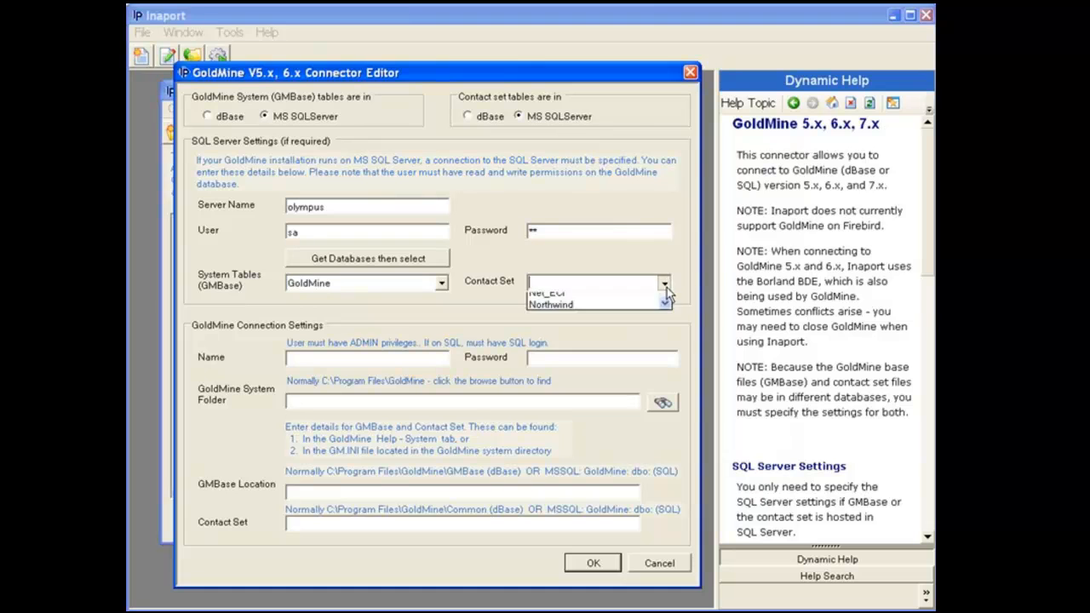
left_click(640, 323)
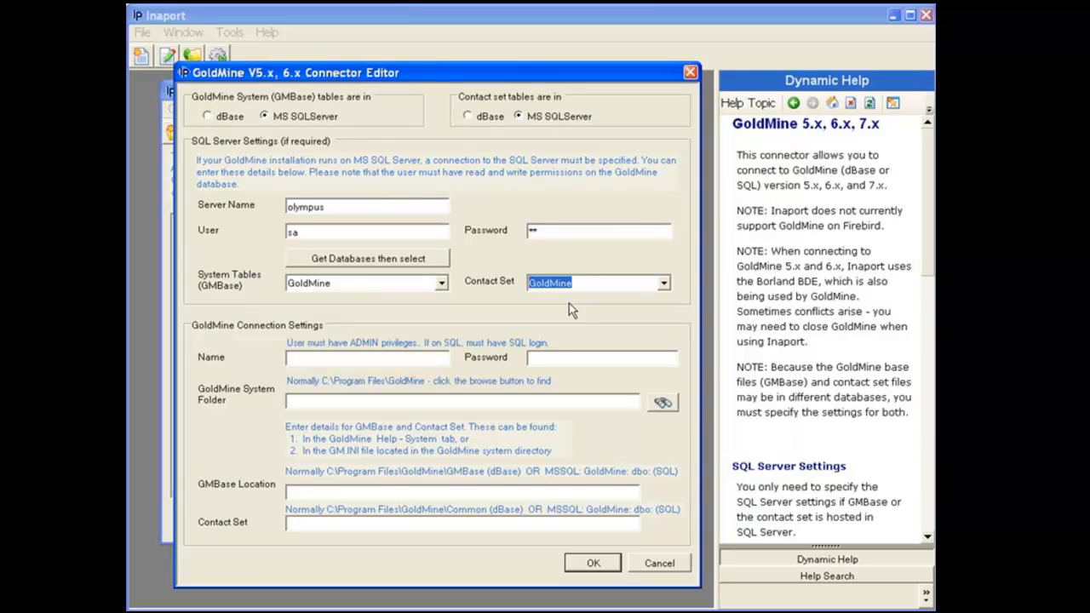
Enter the GoldMine login user name and password.
left_click(434, 358)
type("david")
left_click(537, 356)
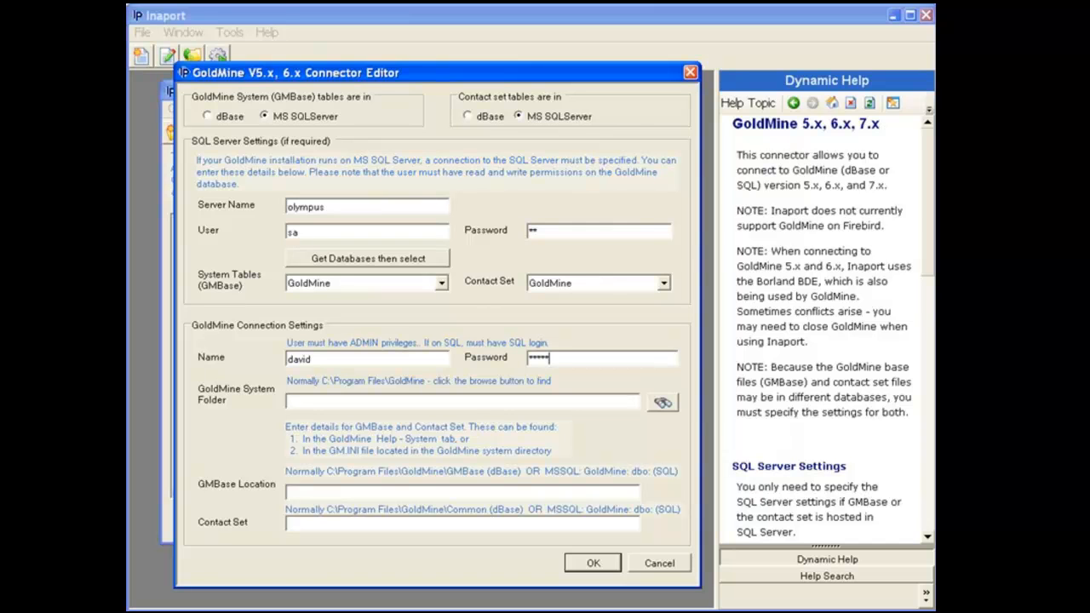
Browse to gmw6.exe in C:\Program Files\GoldMine to set the GoldMine System Folder.
left_click(662, 401)
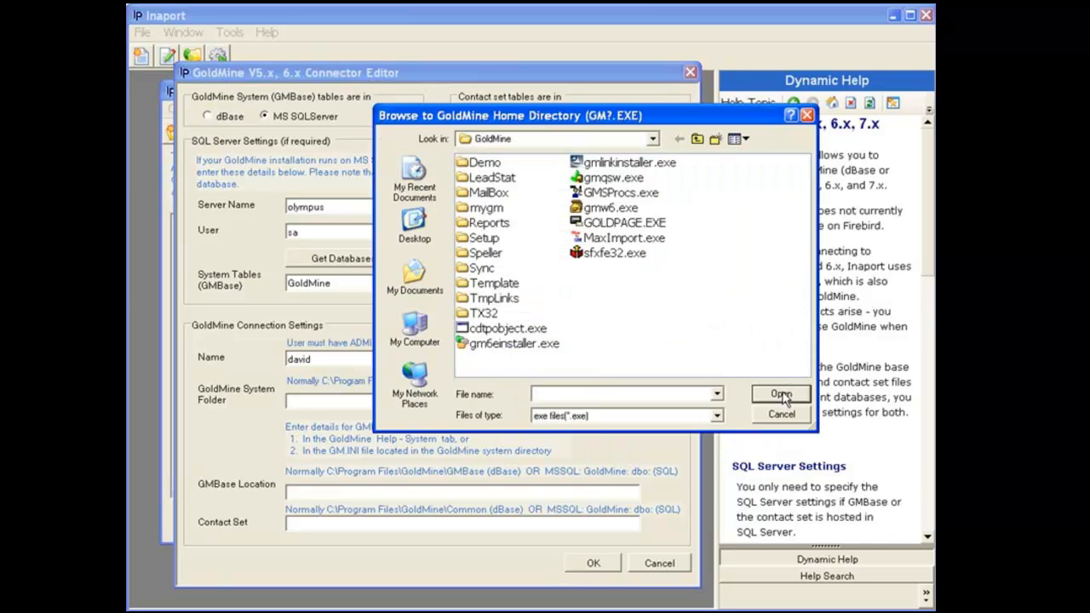
left_click(653, 139)
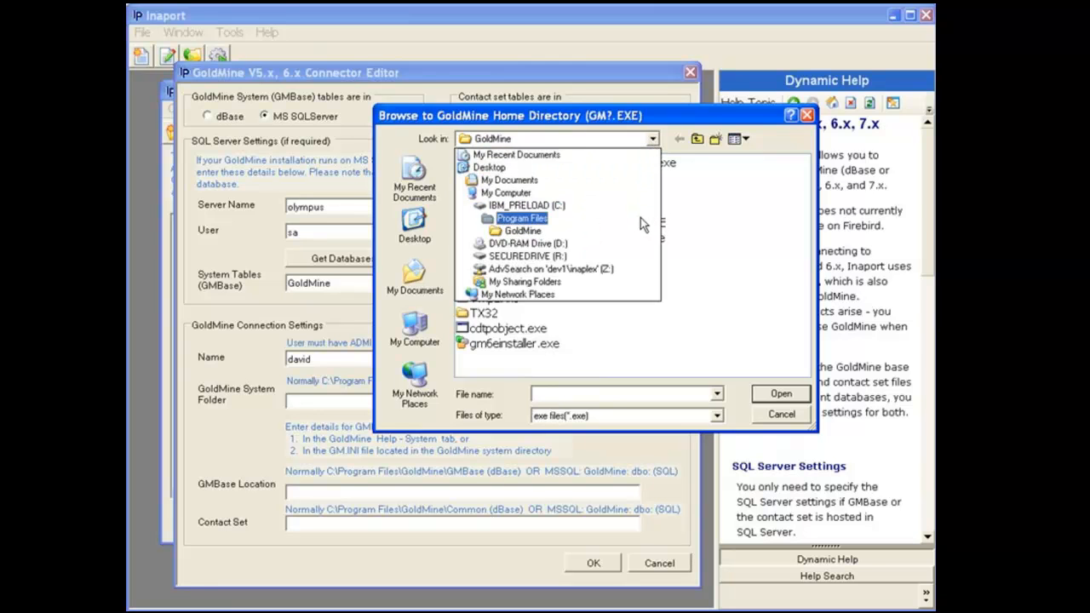
left_click(522, 230)
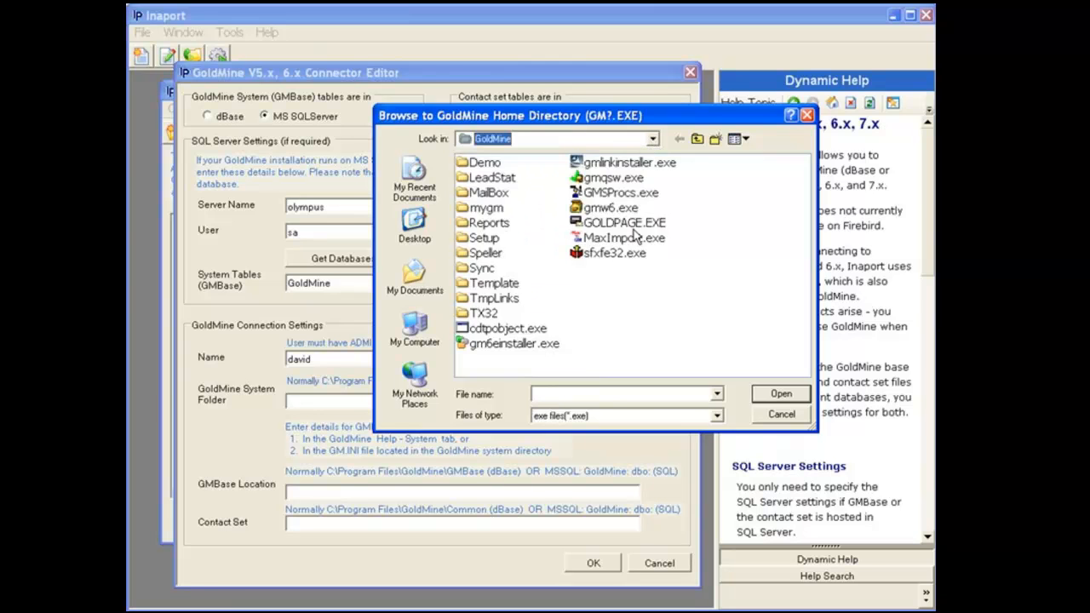
double_click(627, 209)
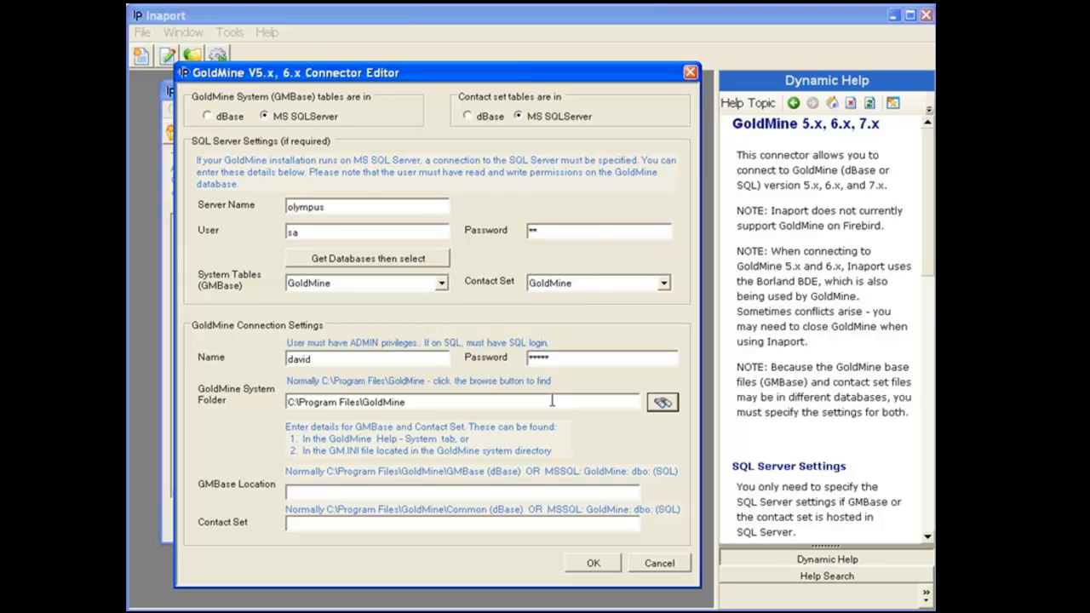
Paste 'MSSQL: GoldMine: dbo:' into GMBase Location and Contact Set, then save demo_gm6.
left_click(461, 492)
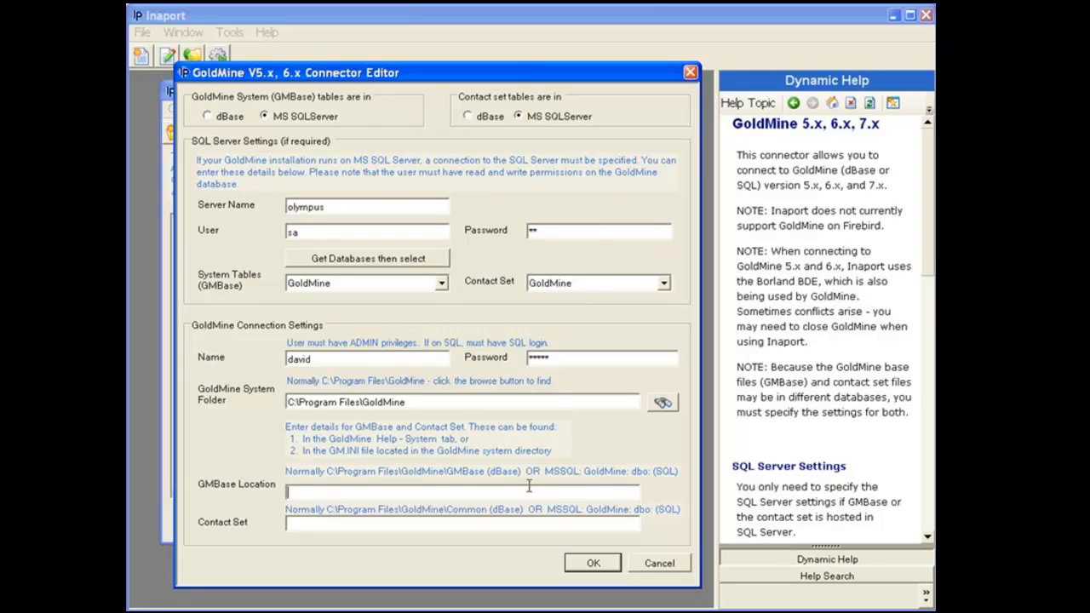
left_click_drag(545, 470, 644, 479)
key("ctrl+c")
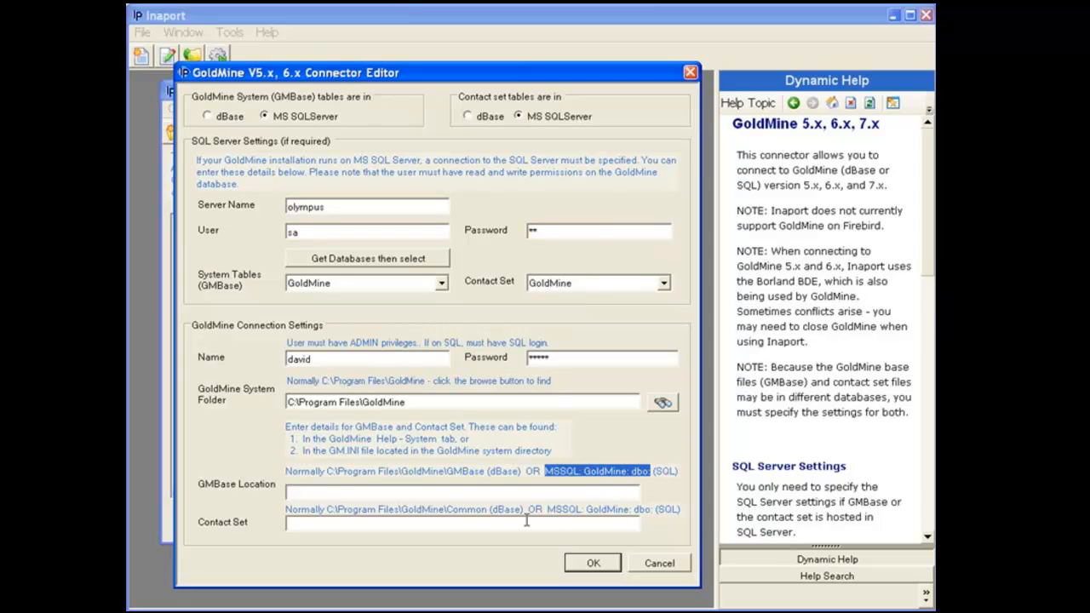
left_click(466, 494)
key("ctrl+v")
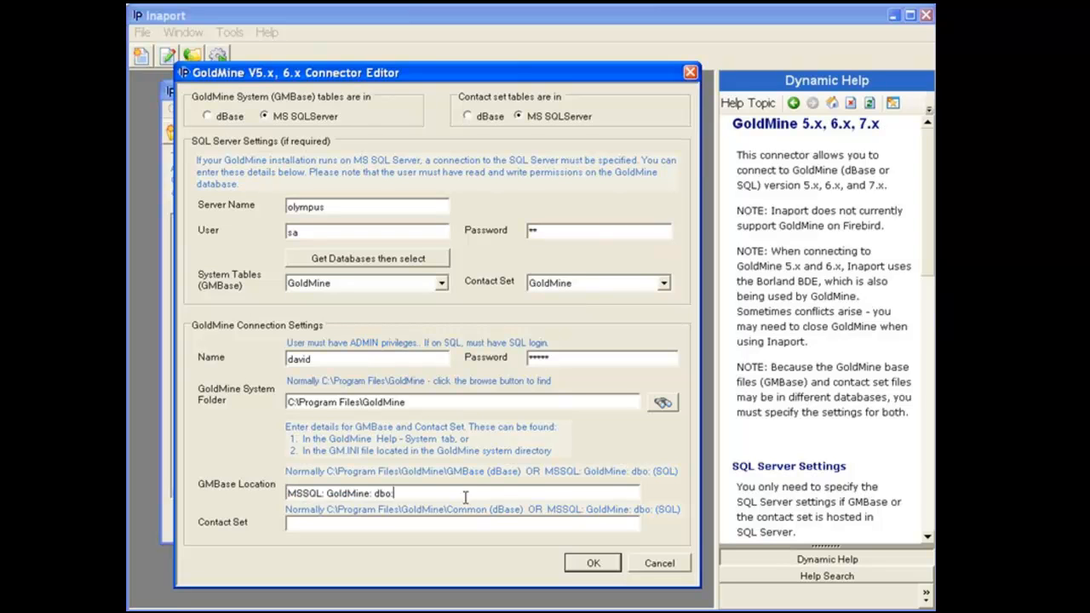
left_click(449, 521)
key("ctrl+v")
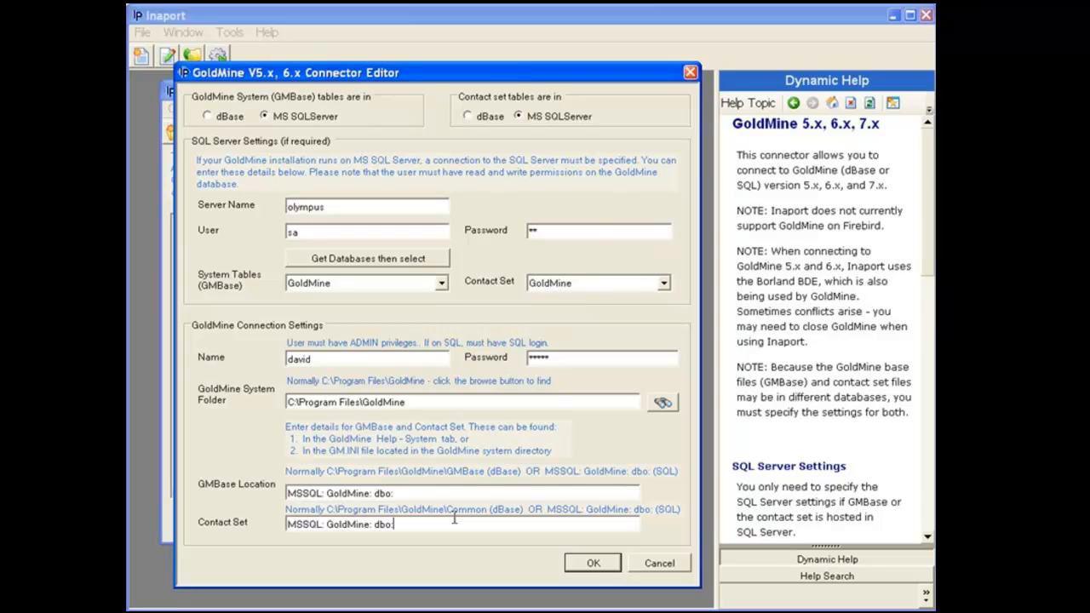
left_click(588, 563)
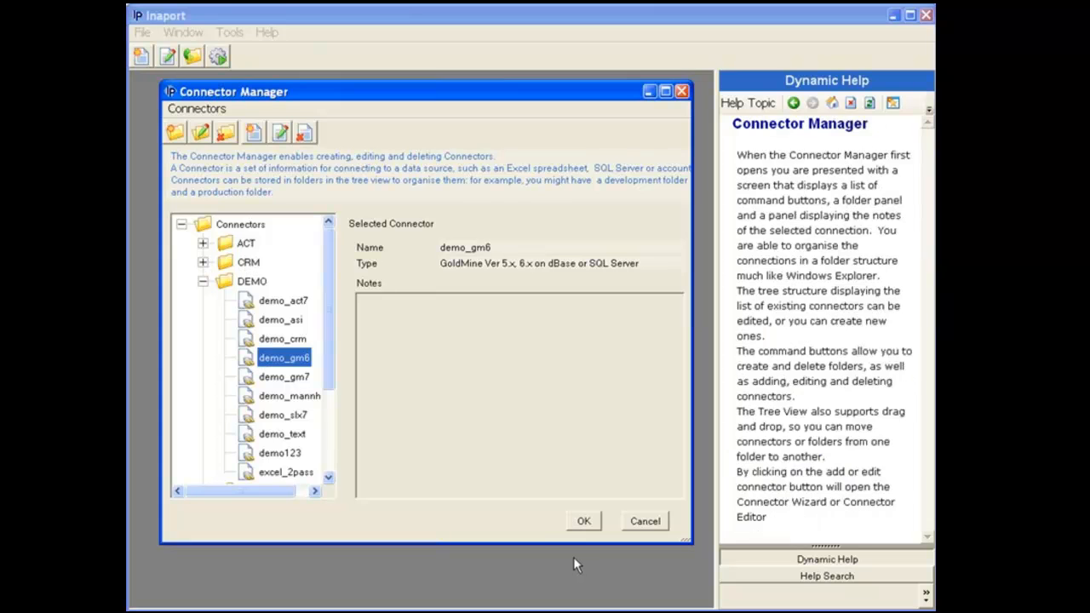